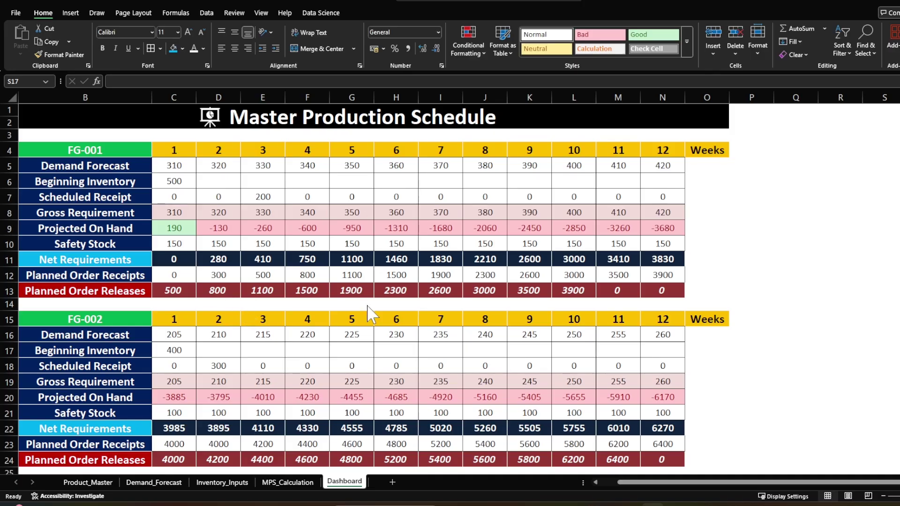
# Tour the Product_Master, Demand_Forecast, Inventory_Inputs and MPS_Calculation sheets, ending on Product_Master
pyautogui.click(101, 482)
pyautogui.click(157, 483)
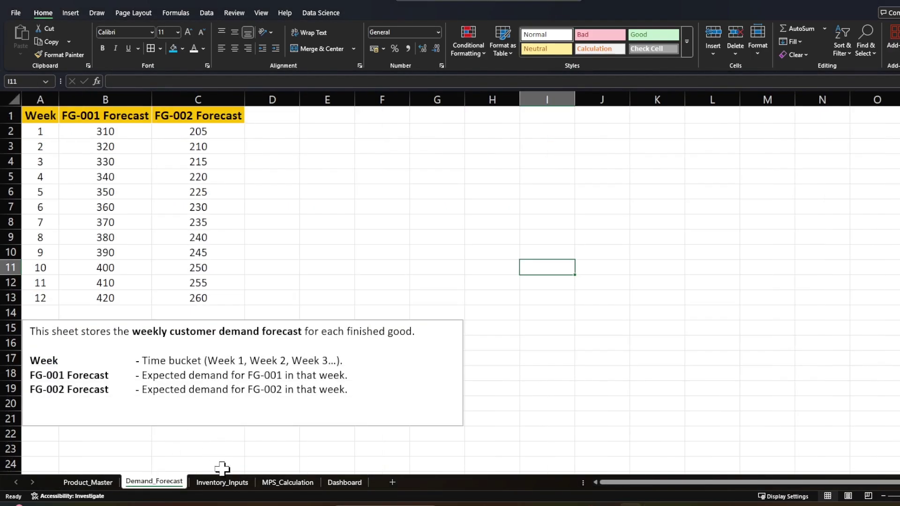
pyautogui.click(222, 482)
pyautogui.click(288, 483)
pyautogui.scroll(9, 393, 317)
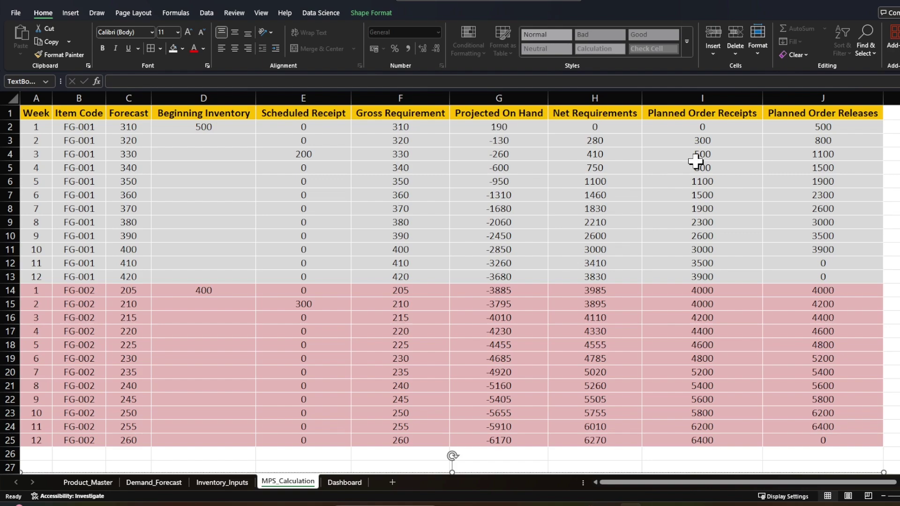
pyautogui.hotkey('ctrl', 'pagedown')
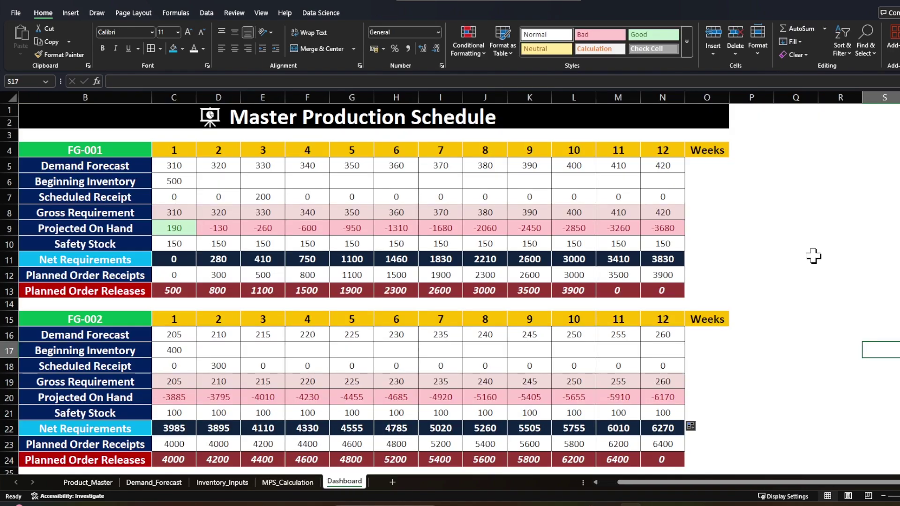
pyautogui.click(94, 483)
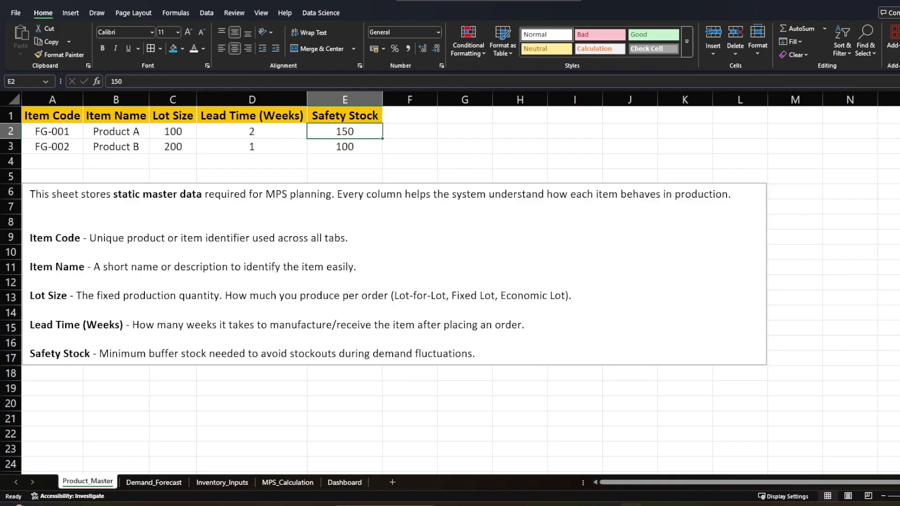
# Show the Demand_Forecast sheet with the week 1–12 forecasts for FG-001 and FG-002
pyautogui.click(153, 483)
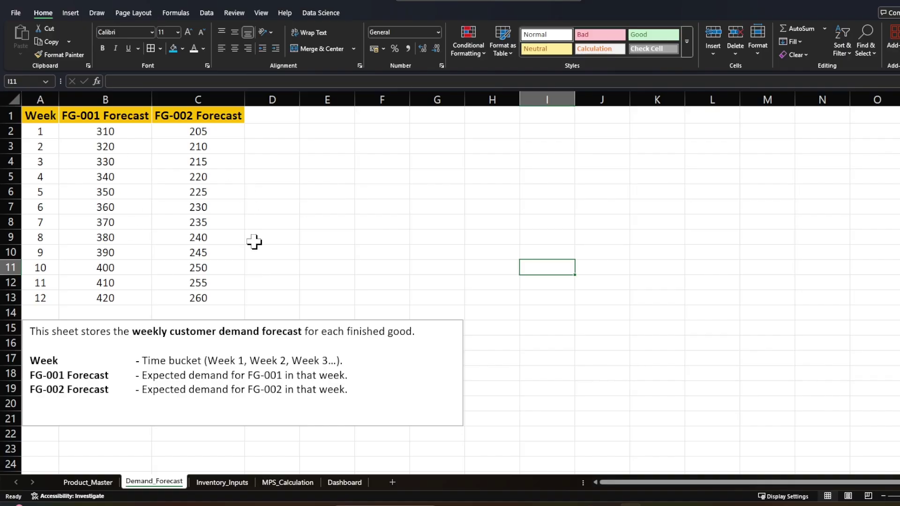
pyautogui.click(224, 482)
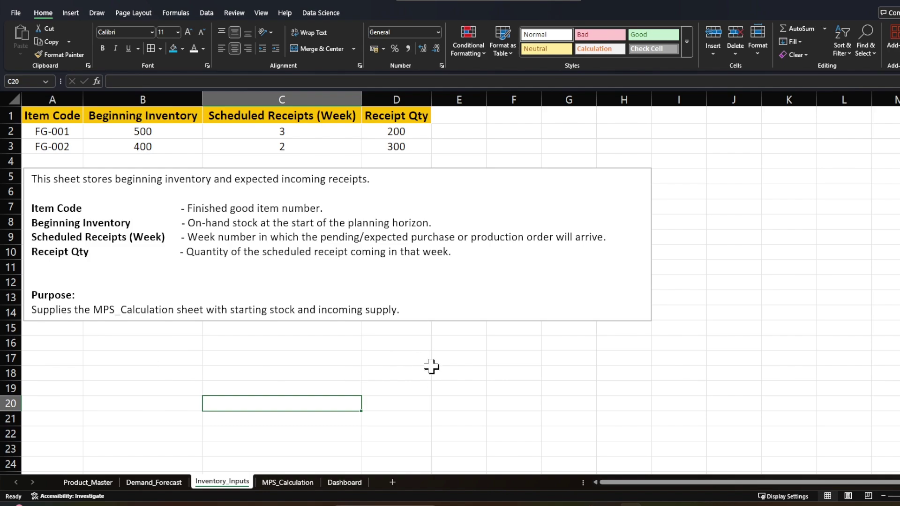
# Switch to MPS_Calculation and page down to the notes explaining its columns
pyautogui.click(288, 482)
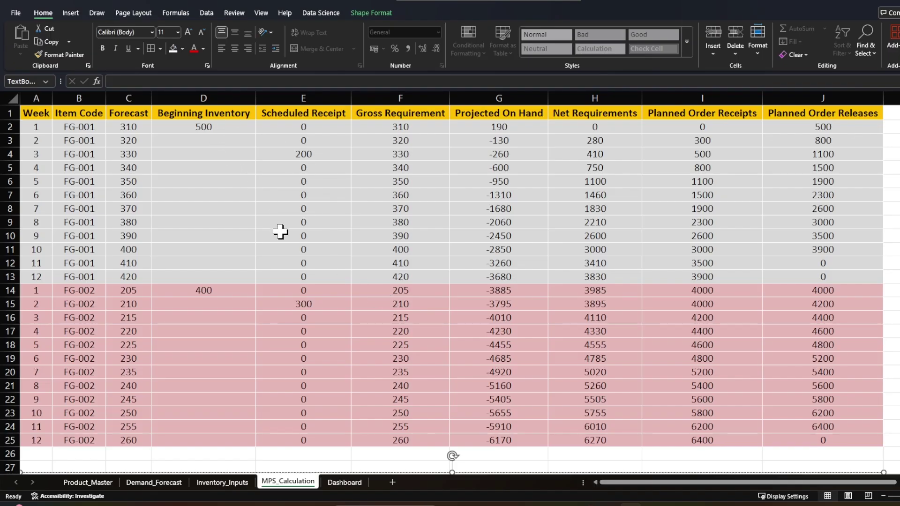
pyautogui.press('pagedown')
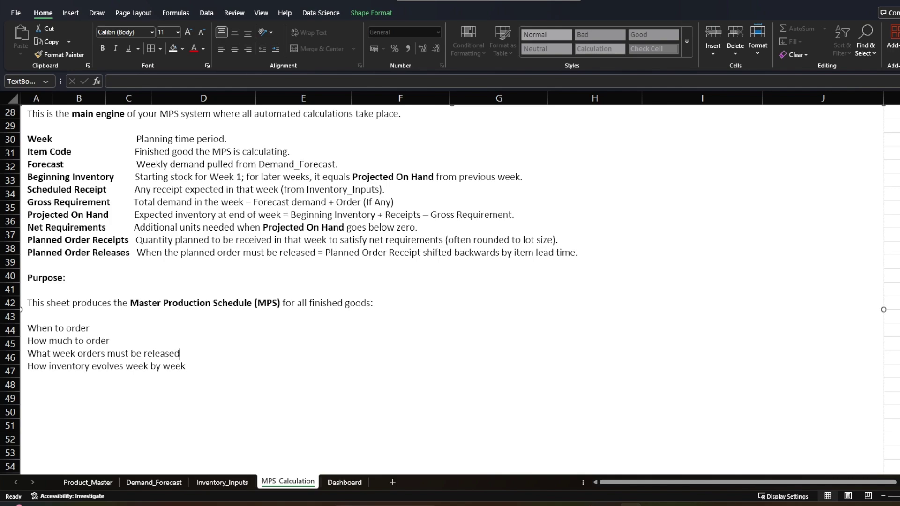
# Leave the MPS_Calculation notes text box after reading the column definitions
pyautogui.click(892, 194)
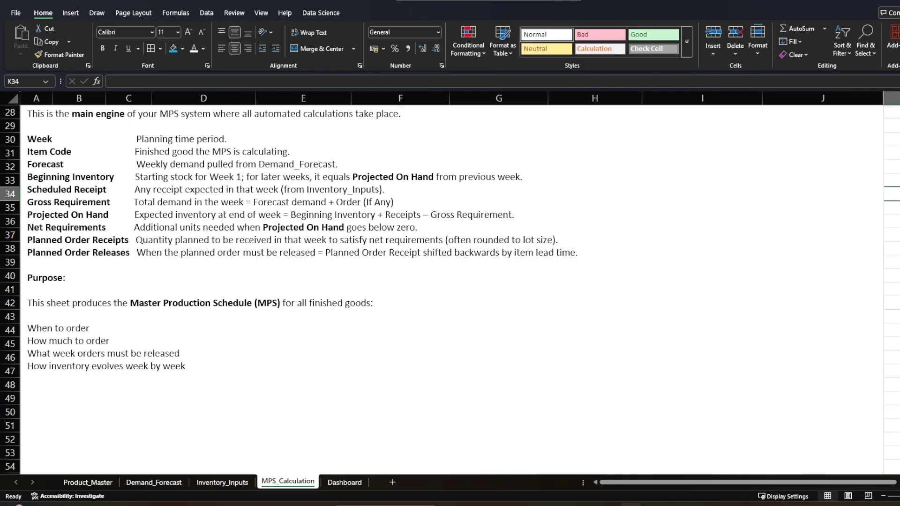
# Scroll back up to the MPS_Calculation table showing Projected On Hand for both items
pyautogui.scroll(9, 585, 408)
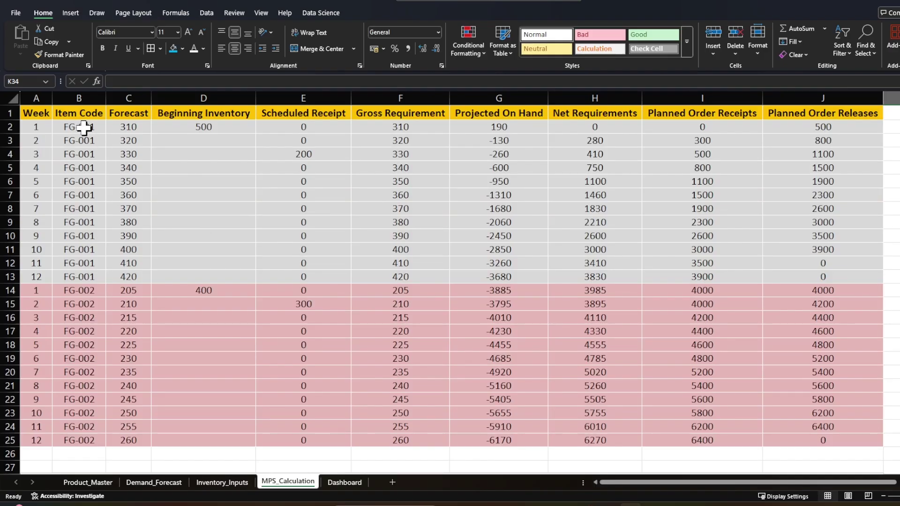
pyautogui.click(123, 130)
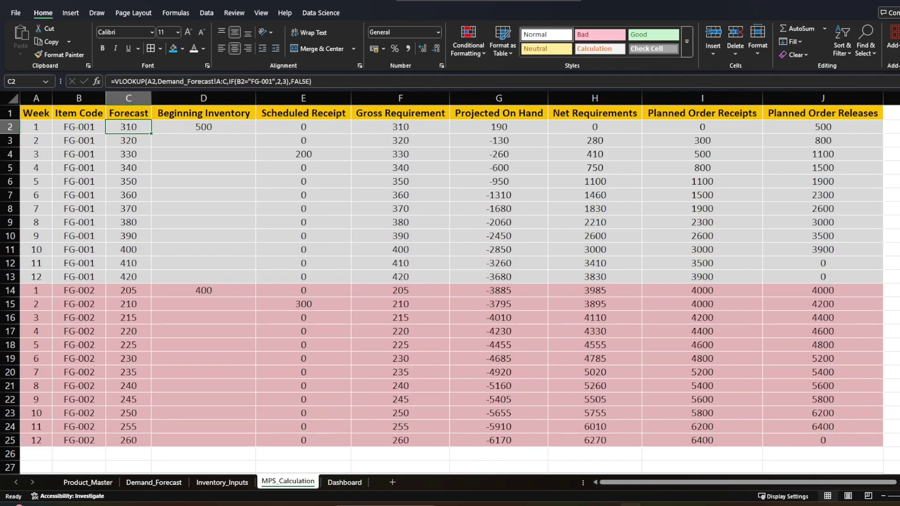
pyautogui.click(192, 124)
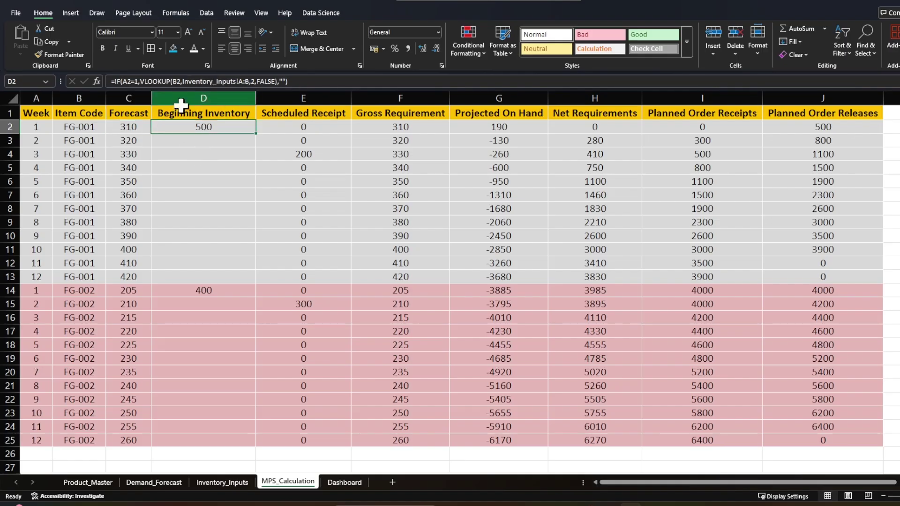
pyautogui.click(287, 128)
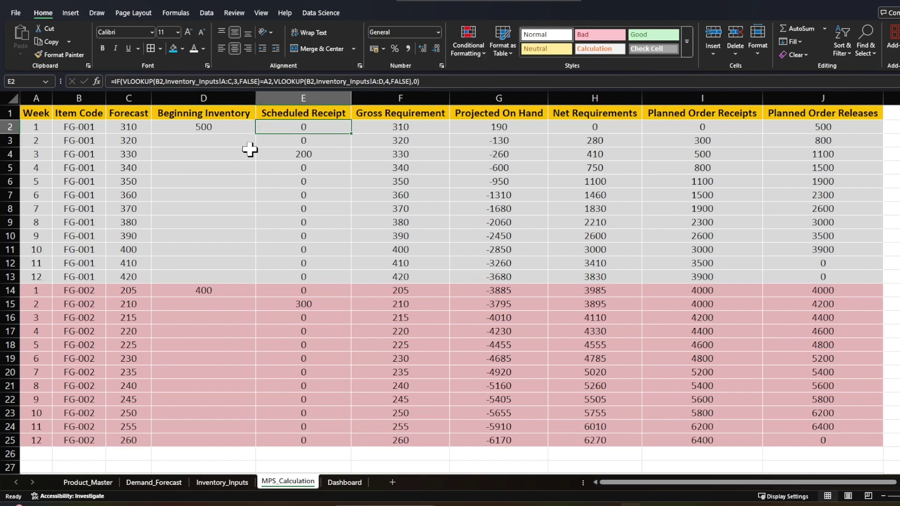
pyautogui.click(378, 127)
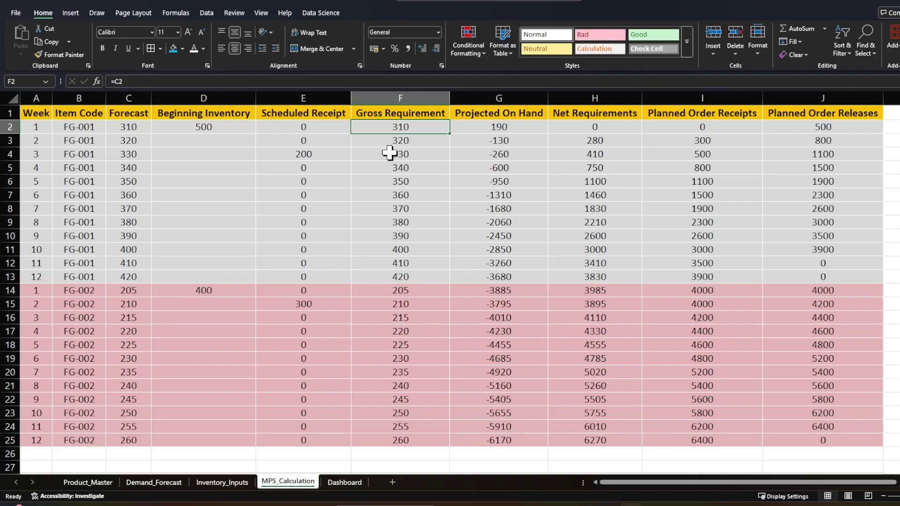
pyautogui.click(466, 129)
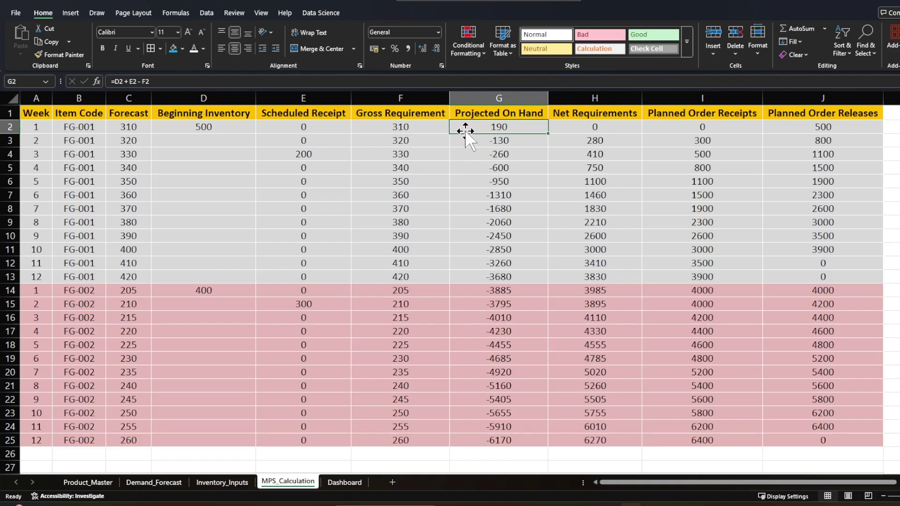
pyautogui.press('F2')
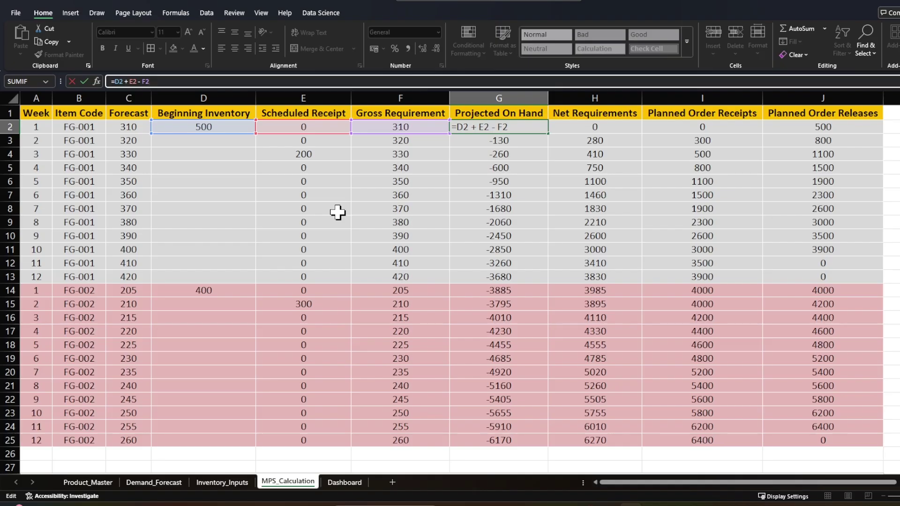
pyautogui.press('Return')
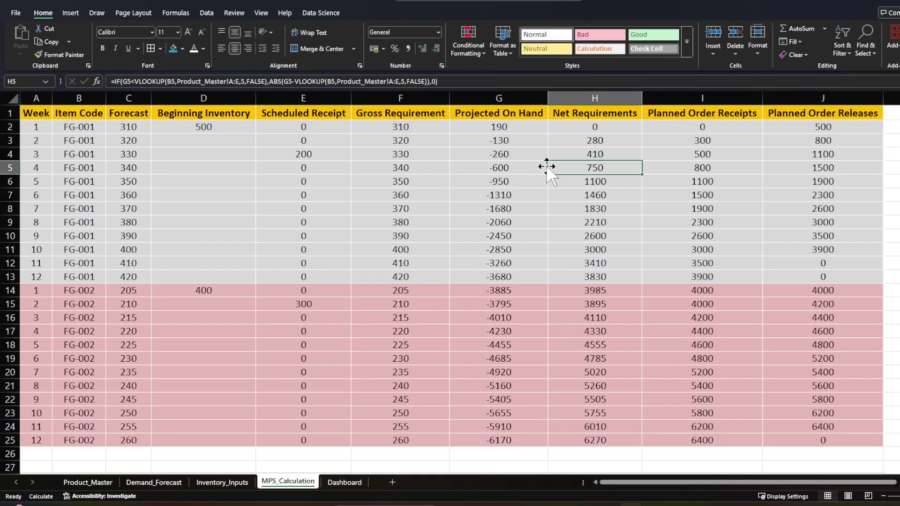
pyautogui.click(525, 127)
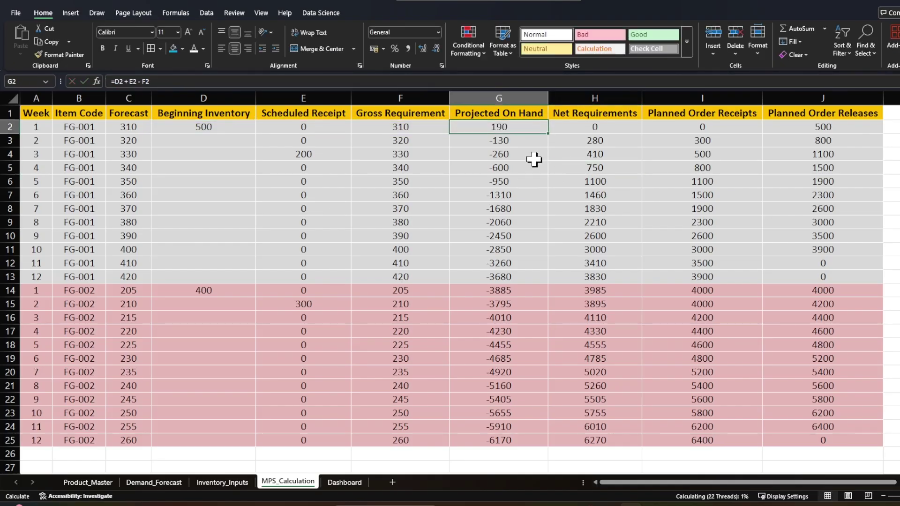
pyautogui.click(94, 483)
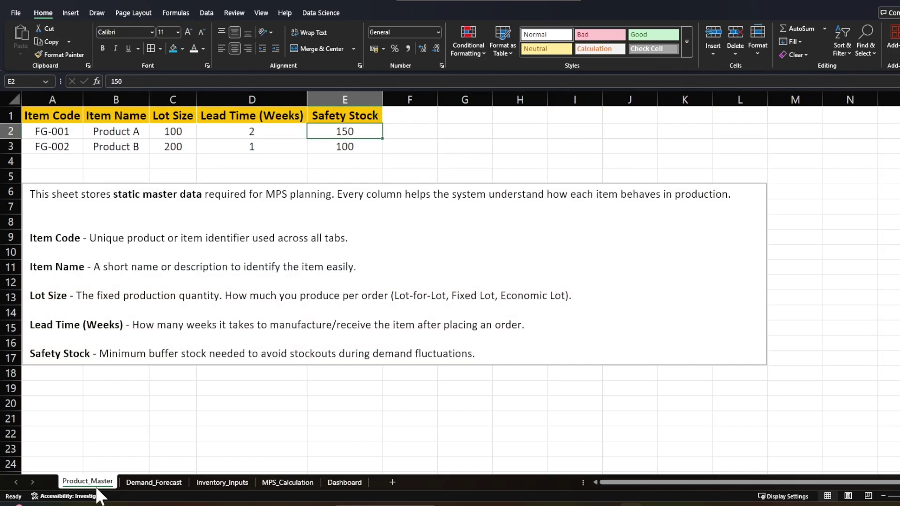
pyautogui.click(288, 483)
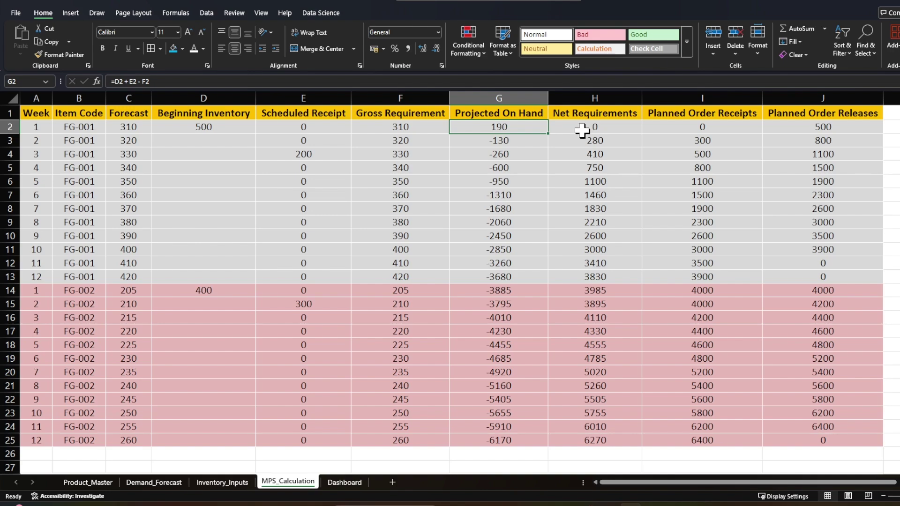
pyautogui.click(582, 131)
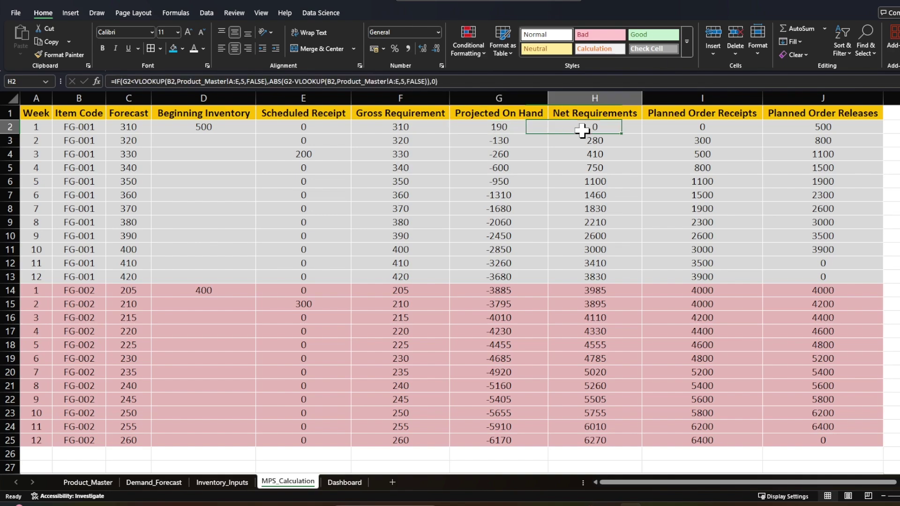
pyautogui.click(675, 129)
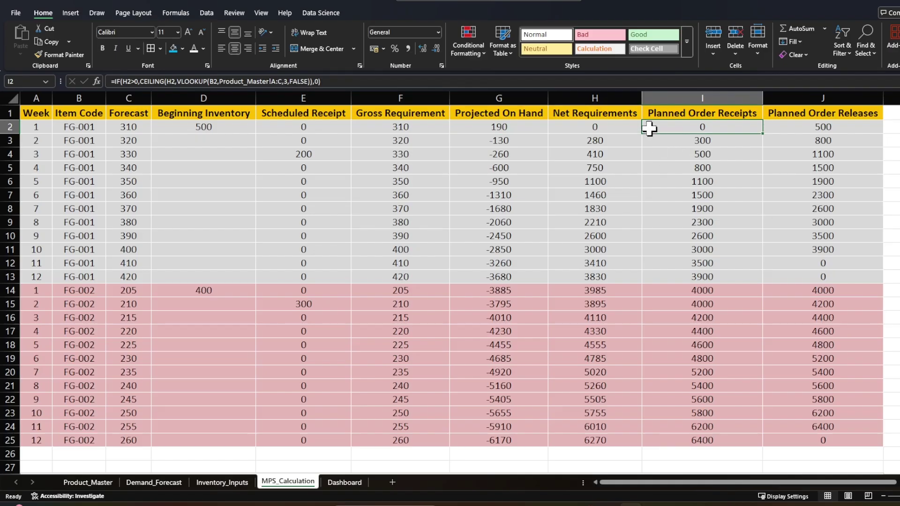
pyautogui.click(794, 127)
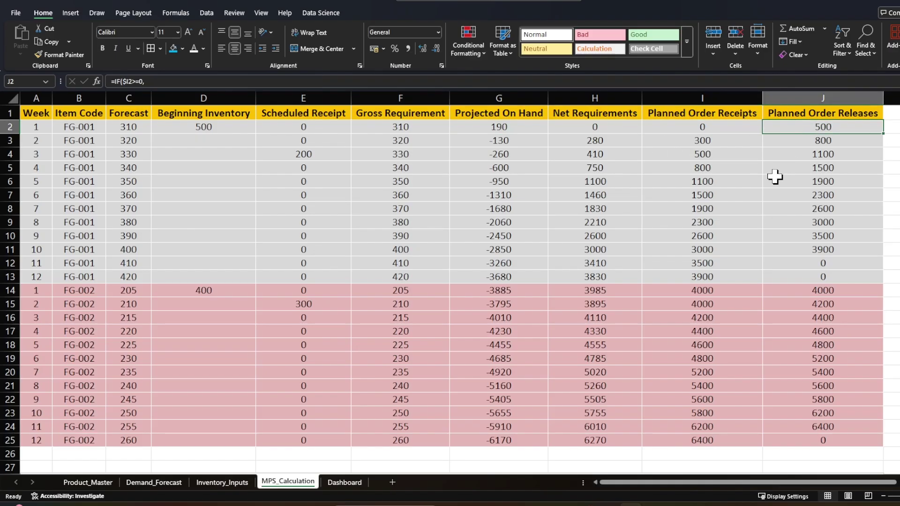
pyautogui.click(88, 482)
pyautogui.click(277, 135)
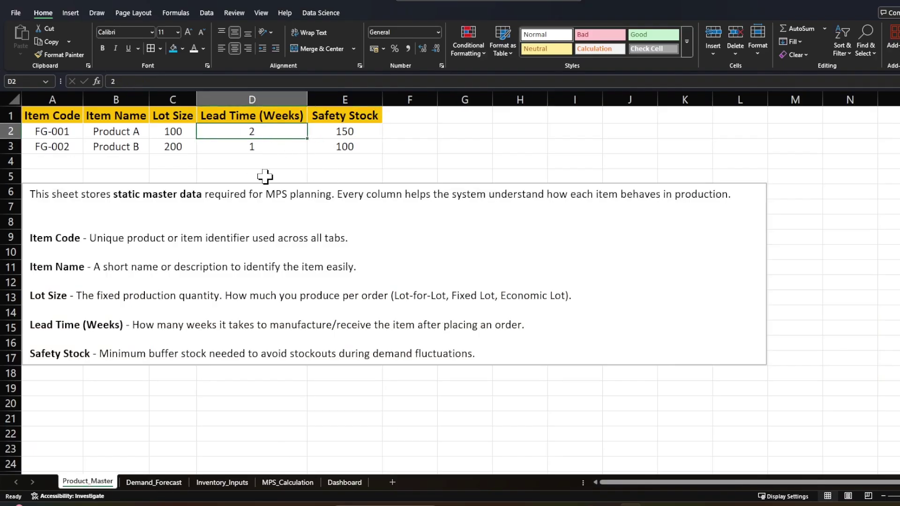
pyautogui.click(288, 482)
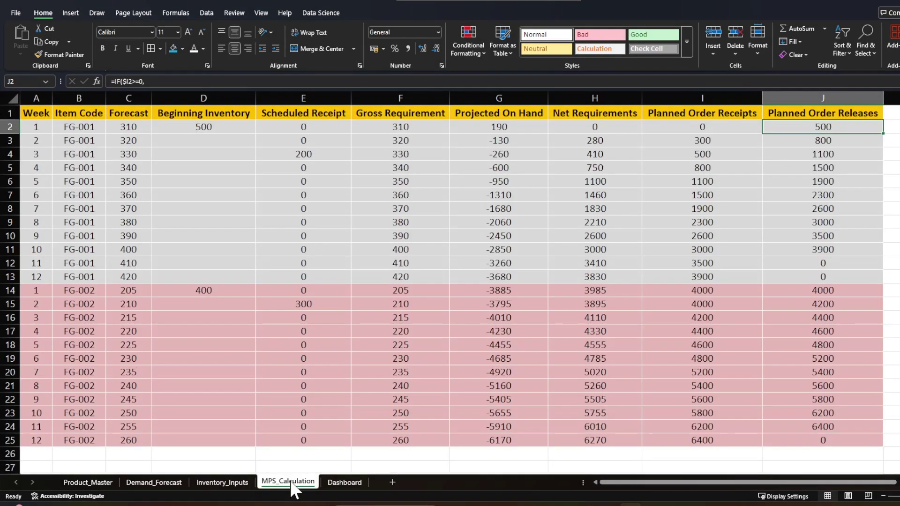
pyautogui.click(96, 128)
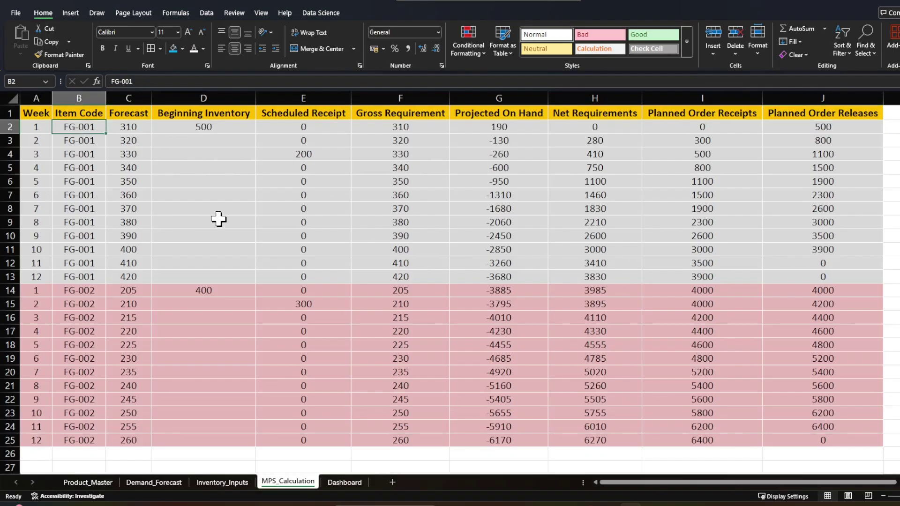
pyautogui.click(665, 160)
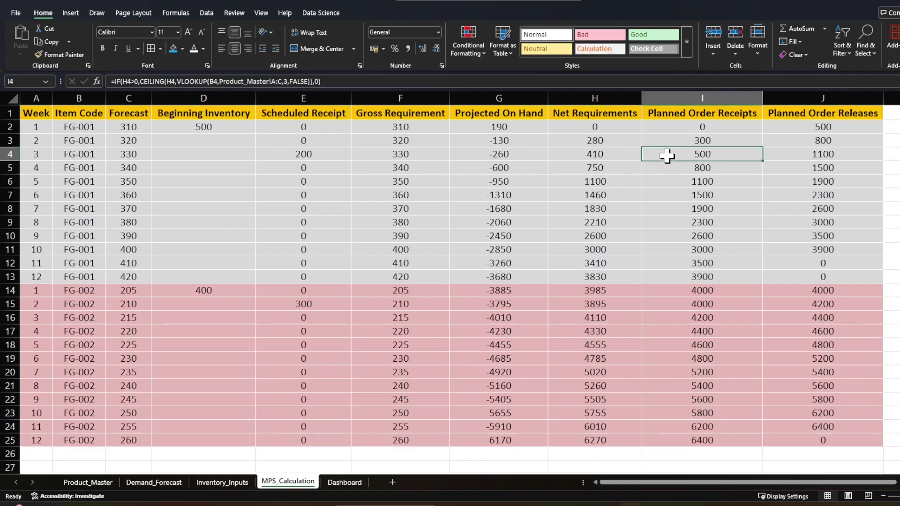
pyautogui.click(787, 131)
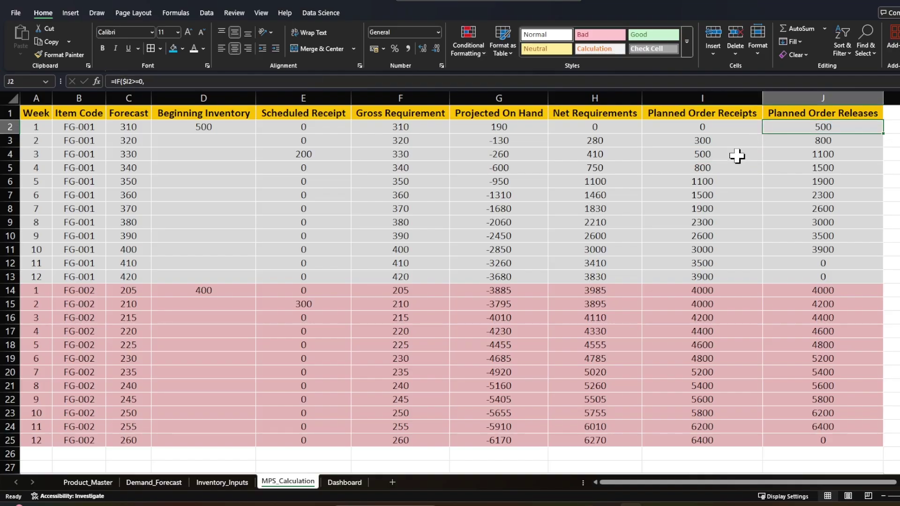
# Change Product A's lead time in Product_Master cell D2 from 2 to 1
pyautogui.click(89, 483)
pyautogui.click(242, 170)
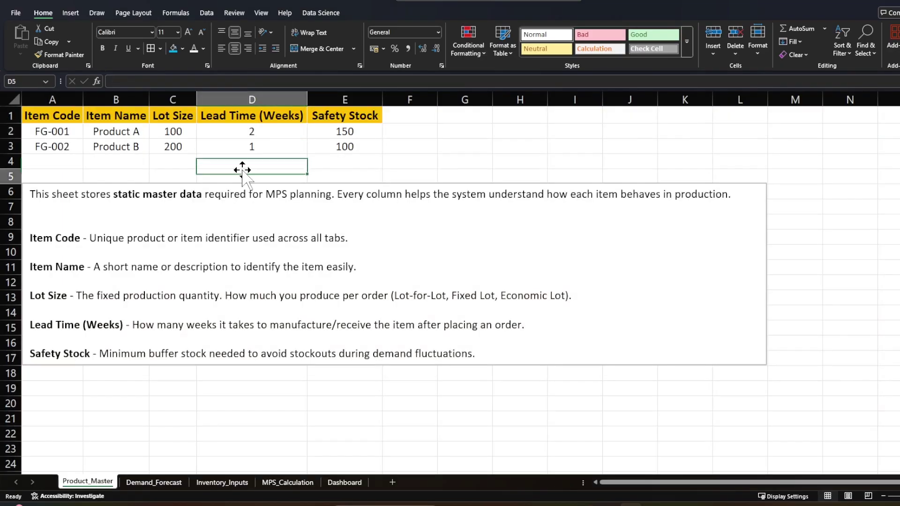
pyautogui.click(246, 136)
pyautogui.write('1')
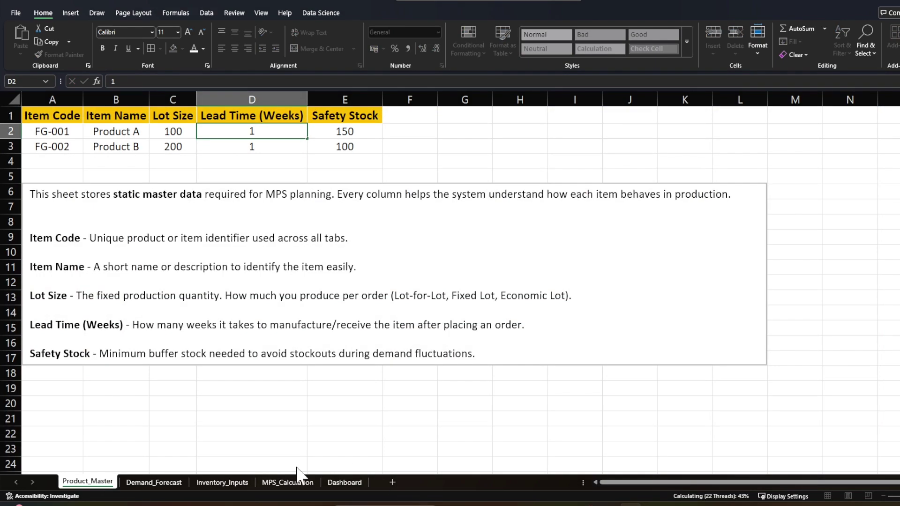
# On MPS_Calculation, compare FG-001's week 1 release in J2 with the week 2 receipt in I3
pyautogui.click(293, 482)
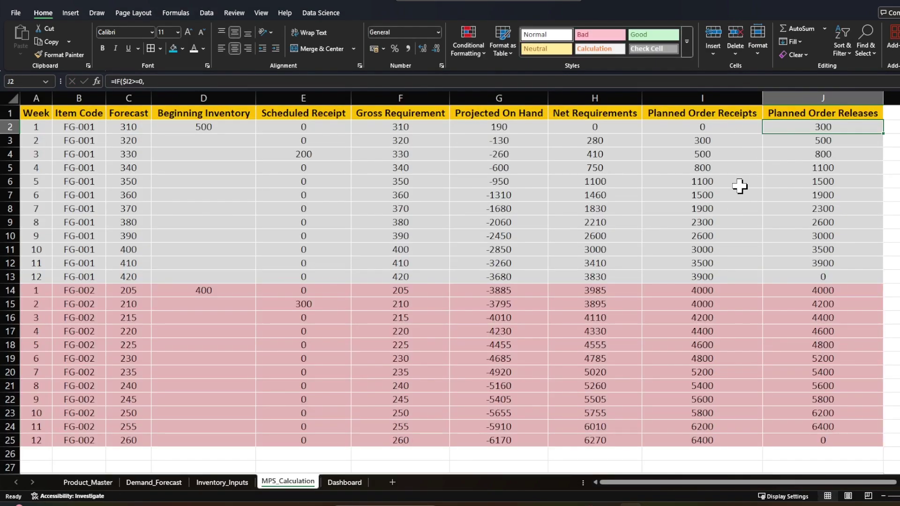
pyautogui.click(94, 141)
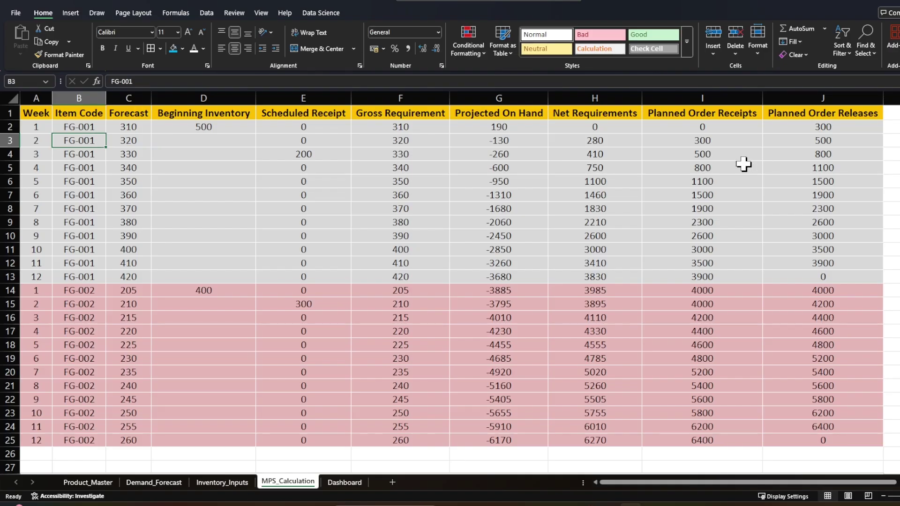
pyautogui.click(800, 130)
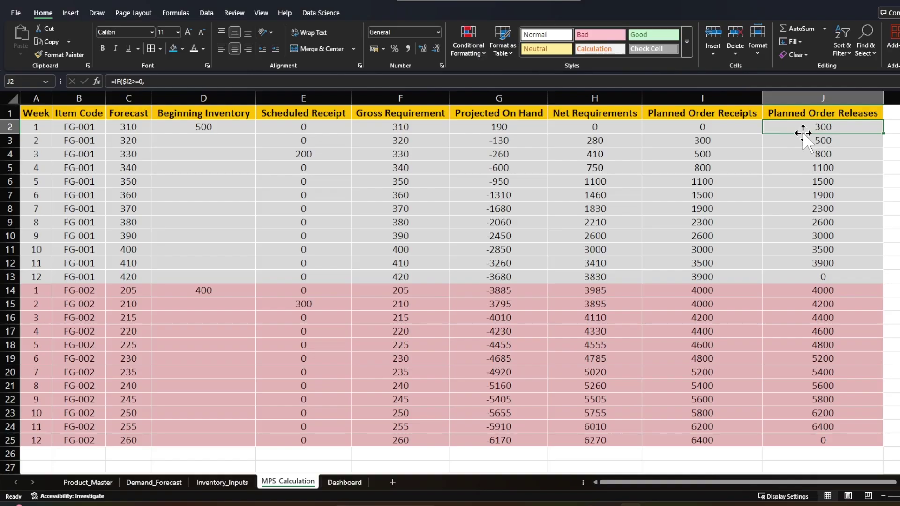
pyautogui.click(740, 144)
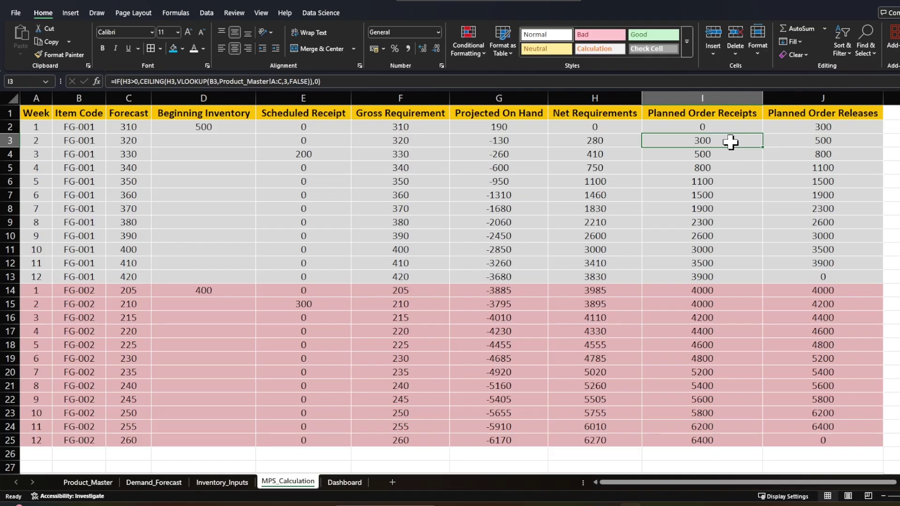
pyautogui.click(781, 129)
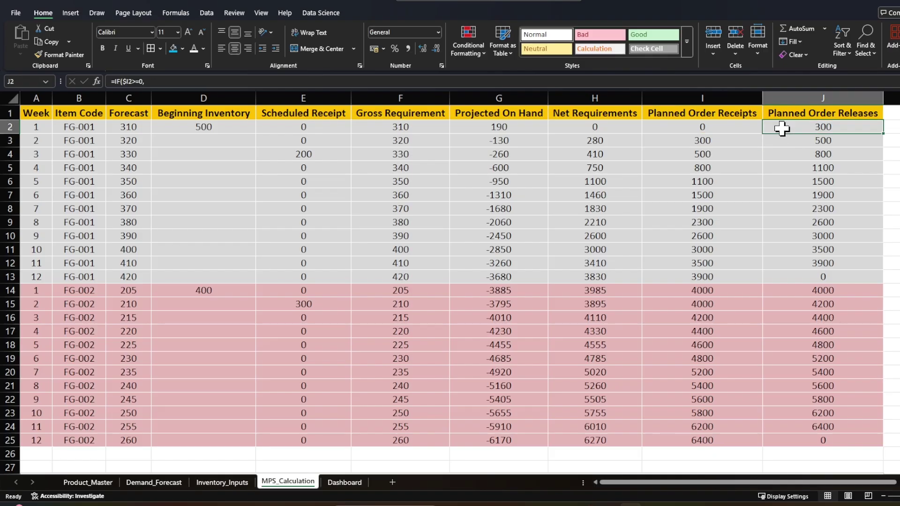
pyautogui.click(737, 141)
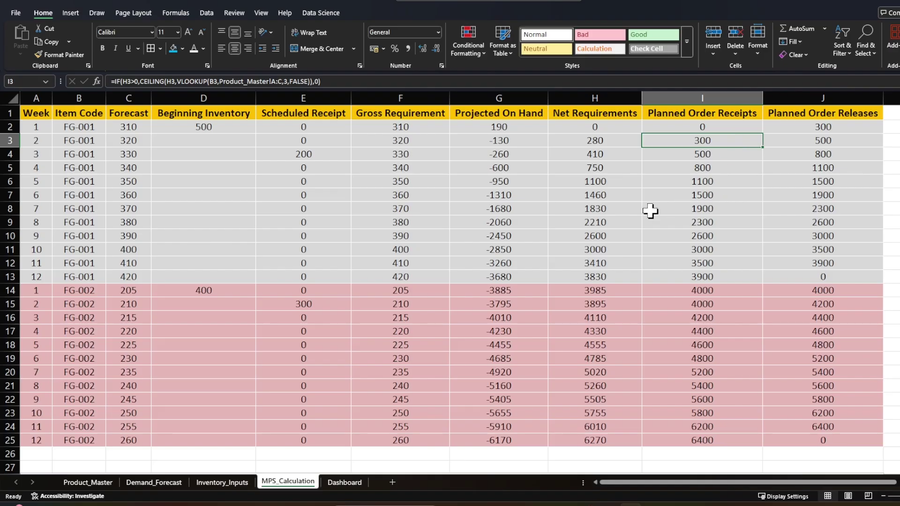
pyautogui.click(721, 222)
pyautogui.moveTo(717, 127); pyautogui.dragTo(727, 273)
pyautogui.moveTo(604, 127); pyautogui.dragTo(614, 274)
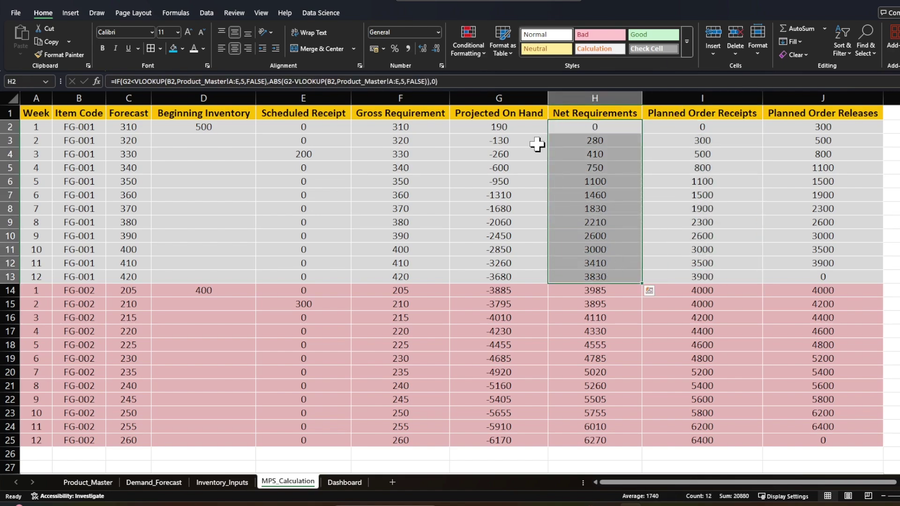
pyautogui.moveTo(526, 127); pyautogui.dragTo(529, 273)
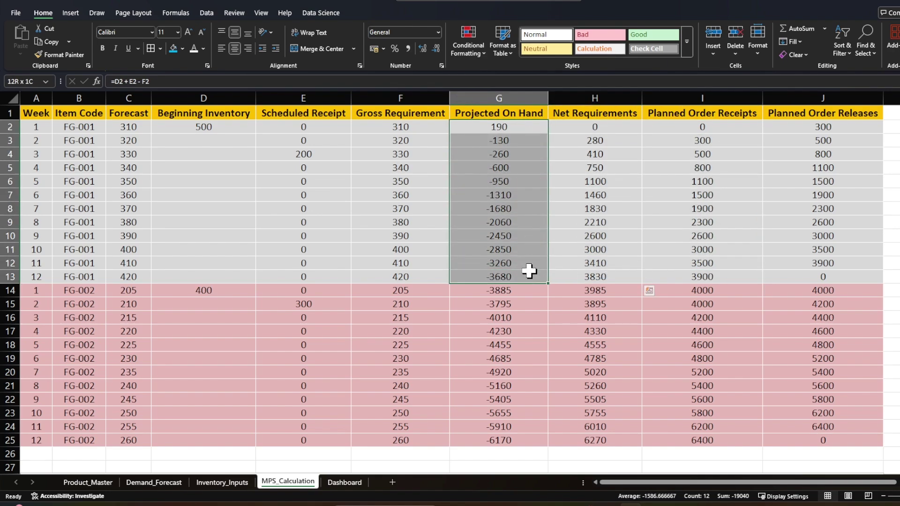
pyautogui.click(617, 216)
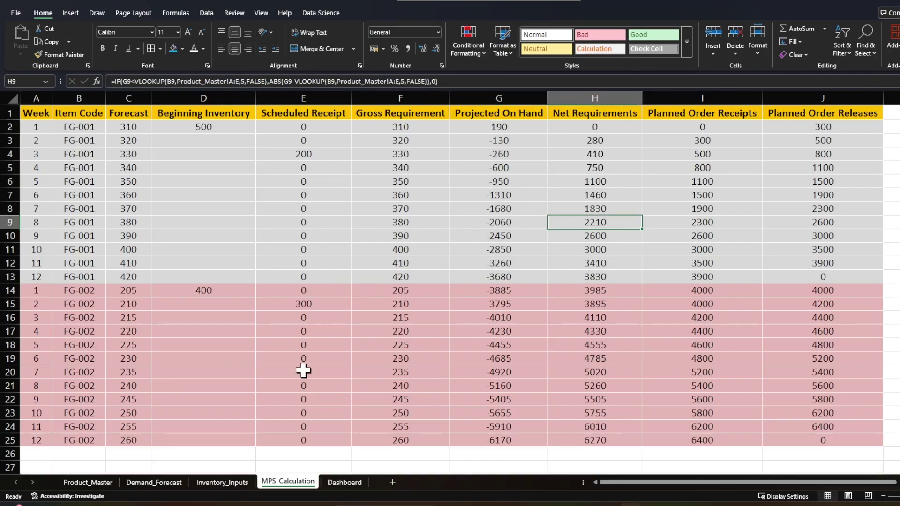
# Review the Dashboard's Master Production Schedule grid for FG-001 and FG-002, checking it against MPS_Calculation
pyautogui.click(339, 482)
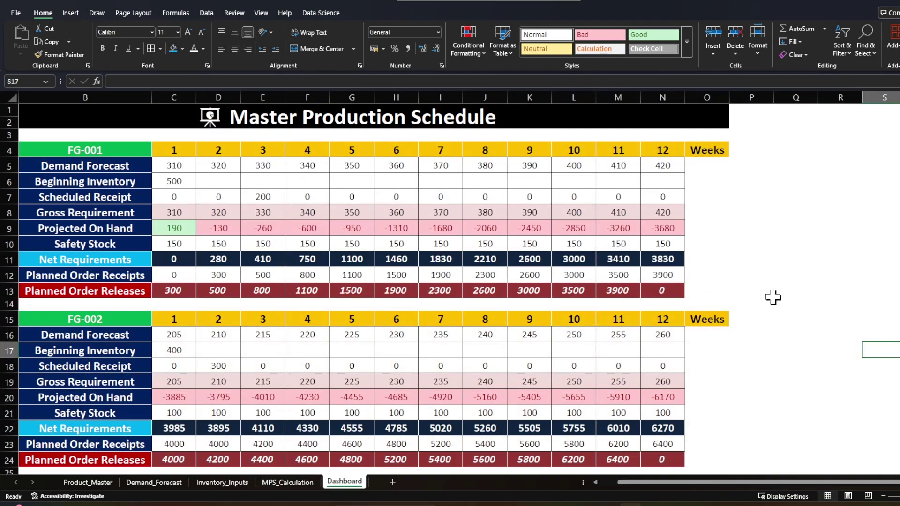
pyautogui.scroll(-3, 775, 299)
pyautogui.scroll(3, 775, 298)
pyautogui.click(292, 482)
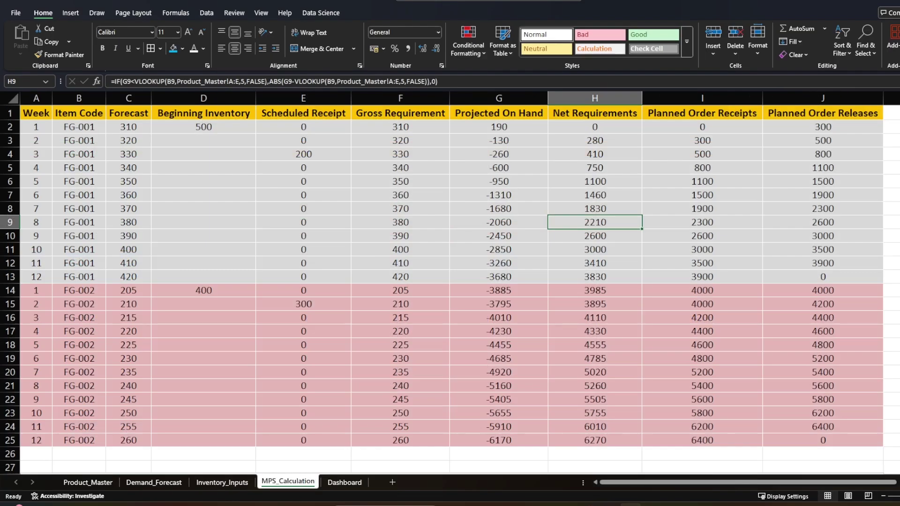
pyautogui.click(344, 483)
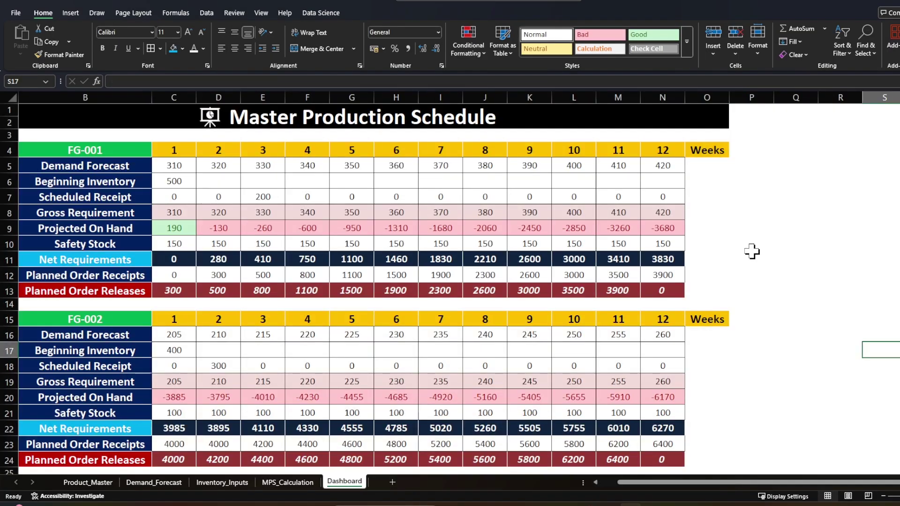